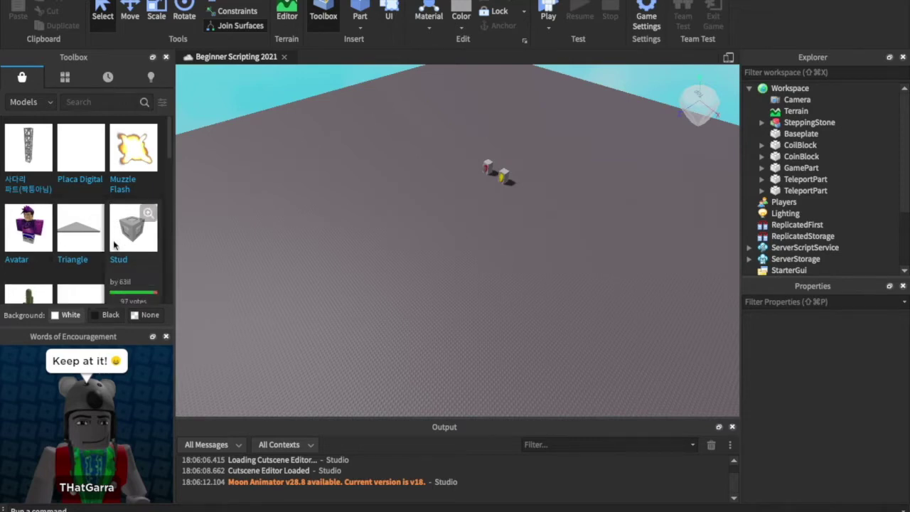
Zoom, orbit and fly the camera in toward the blue cube and red part.
{"action": "scroll", "coordinate": [114, 245], "scroll_direction": "down", "scroll_amount": 5}
{"action": "scroll", "coordinate": [114, 244], "scroll_direction": "down", "scroll_amount": 5}
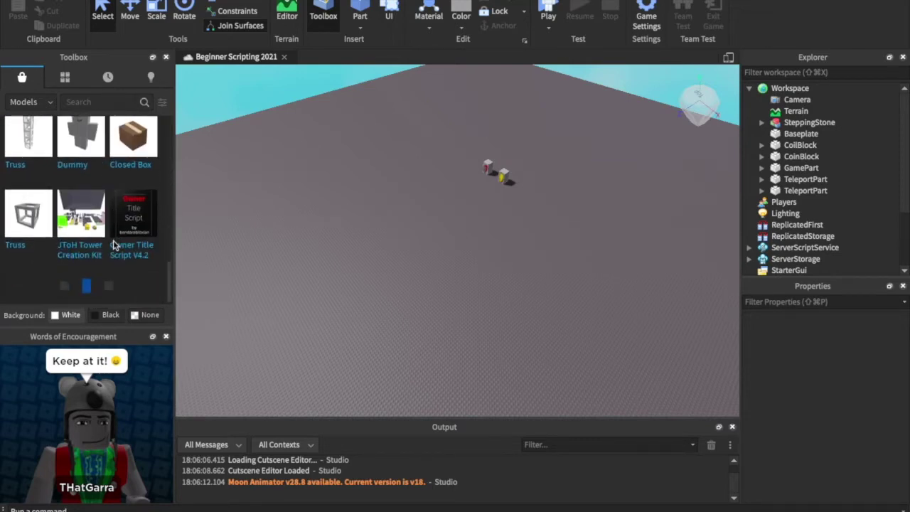
{"action": "scroll", "coordinate": [114, 245], "scroll_direction": "down", "scroll_amount": 3}
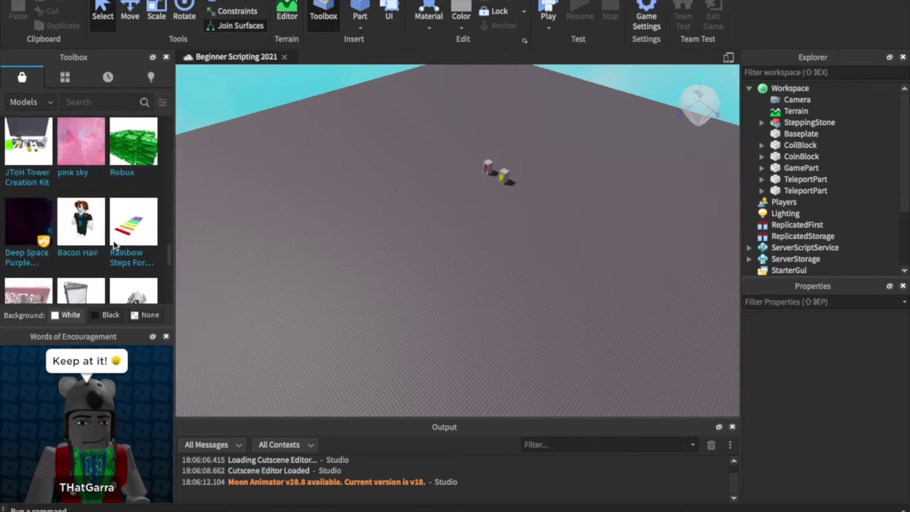
{"action": "scroll", "coordinate": [114, 244], "scroll_direction": "down", "scroll_amount": 3}
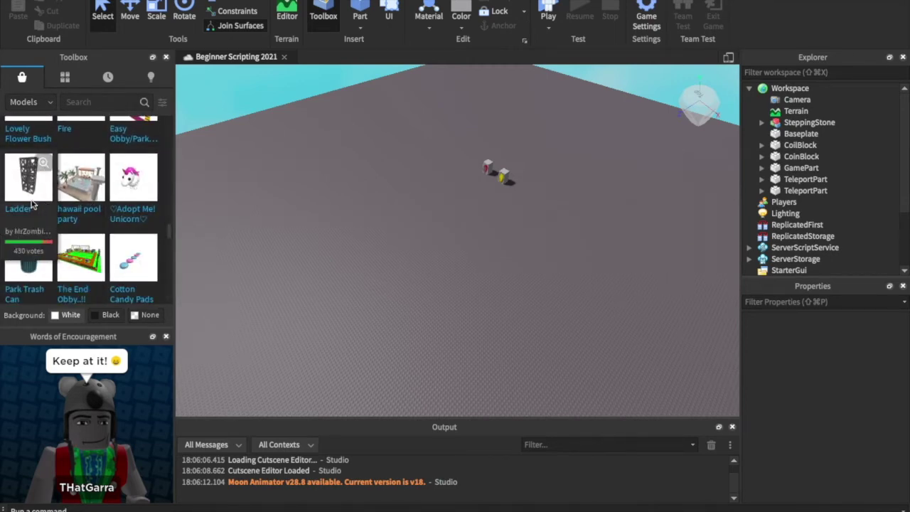
{"action": "scroll", "coordinate": [112, 253], "scroll_direction": "down", "scroll_amount": 1}
{"action": "scroll", "coordinate": [112, 252], "scroll_direction": "down", "scroll_amount": 5}
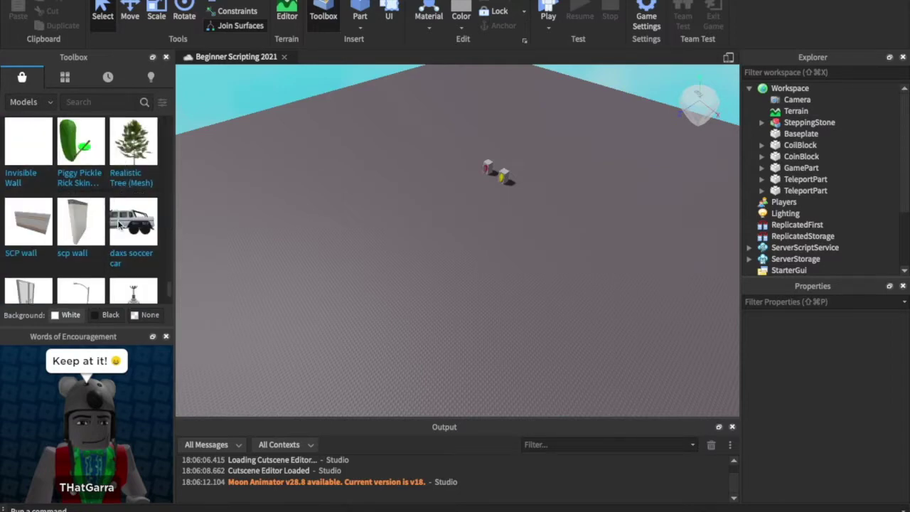
{"action": "scroll", "coordinate": [43, 234], "scroll_direction": "down", "scroll_amount": 10}
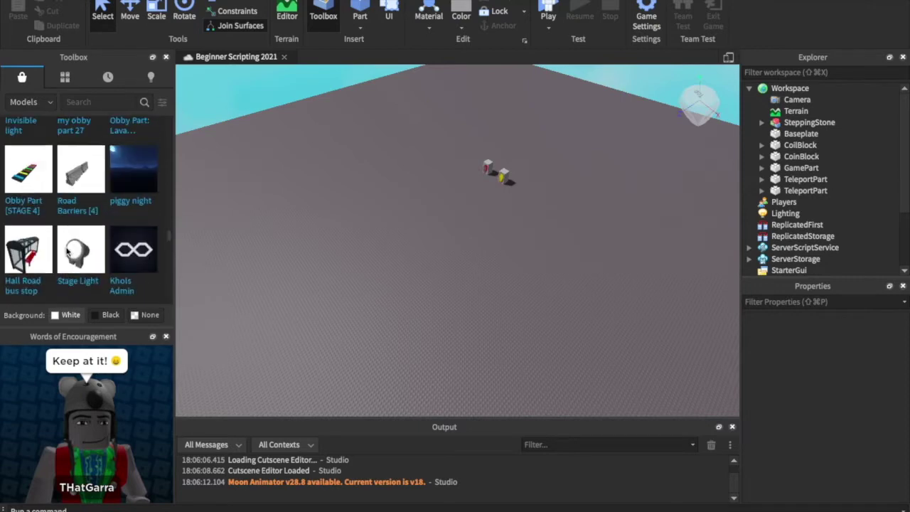
{"action": "scroll", "coordinate": [68, 251], "scroll_direction": "down", "scroll_amount": 10}
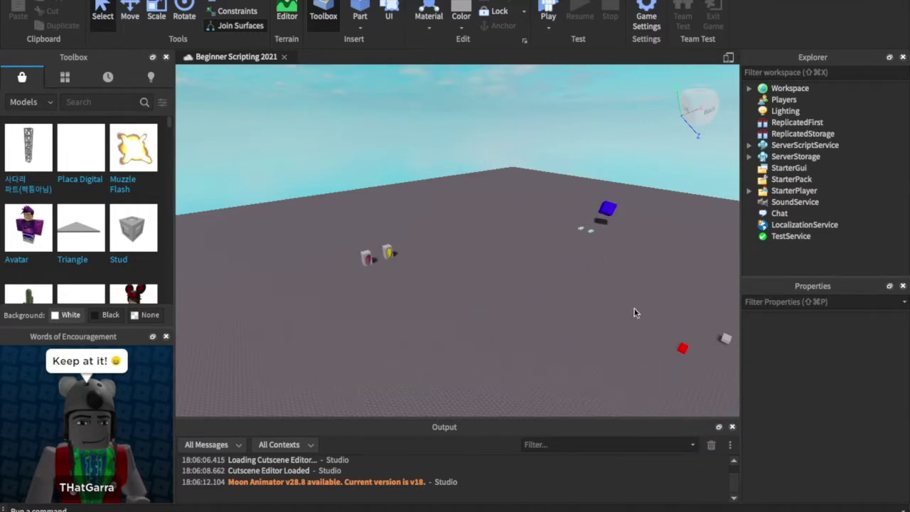
{"action": "right_click_drag", "start_coordinate": [535, 239], "coordinate": [535, 239]}
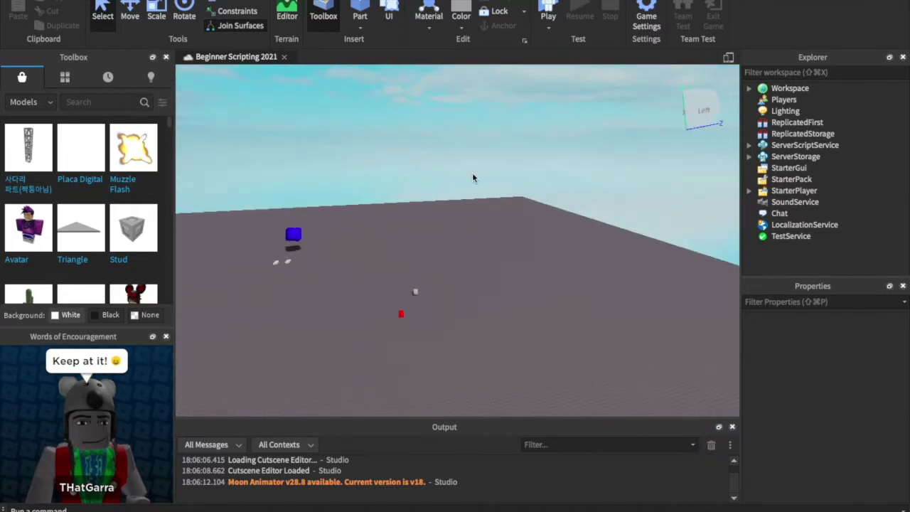
{"action": "right_click_drag", "start_coordinate": [312, 258], "coordinate": [348, 275]}
{"action": "key", "text": "w"}
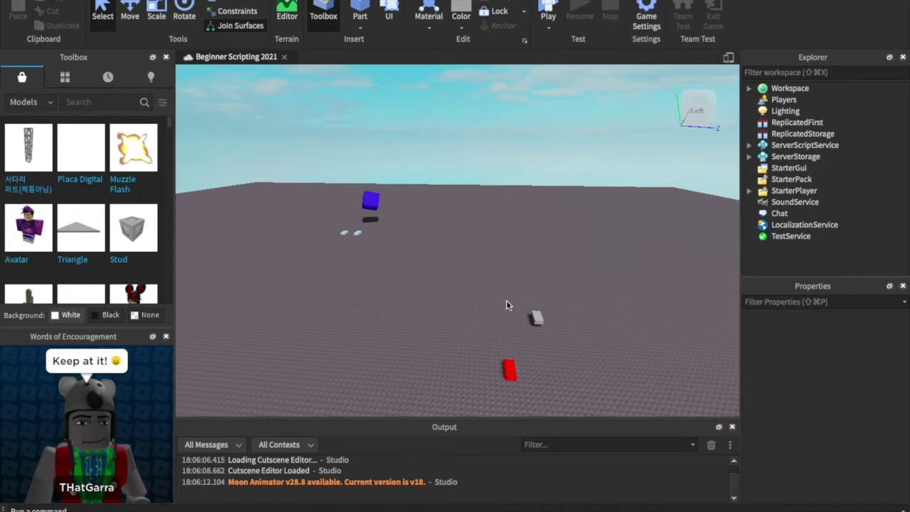
Insert a ScreenGui into StarterGui and select it in Explorer.
{"action": "left_click", "coordinate": [816, 168]}
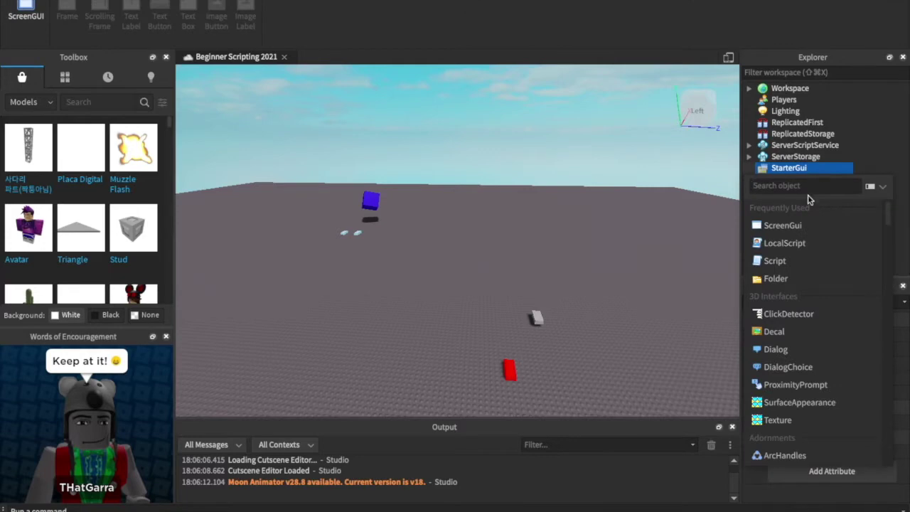
{"action": "left_click", "coordinate": [806, 226]}
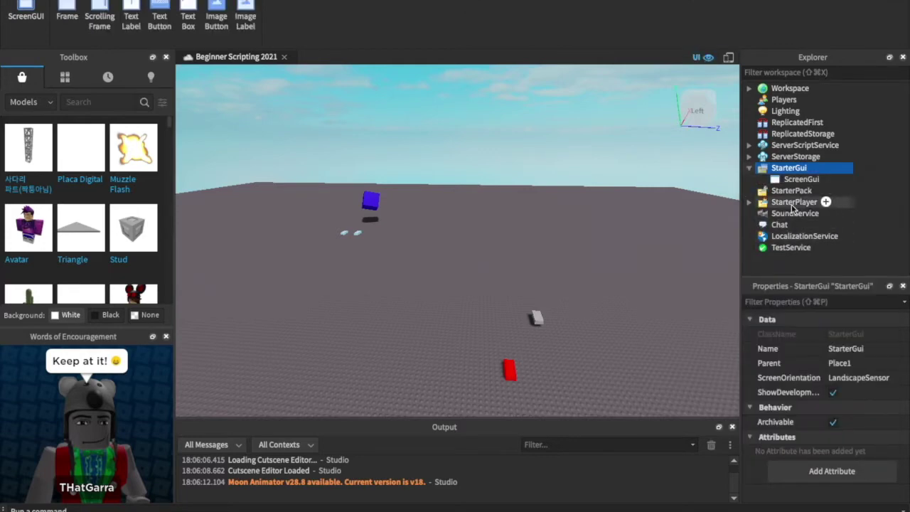
{"action": "left_click", "coordinate": [782, 182]}
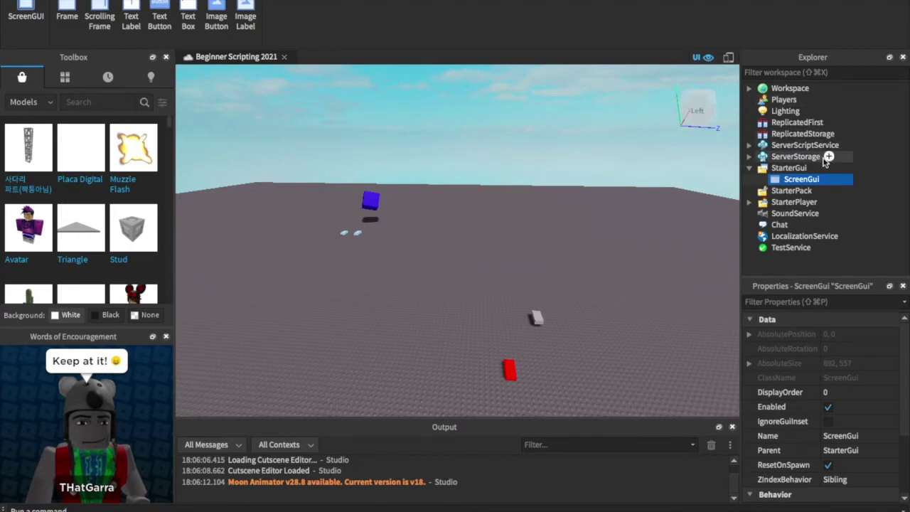
{"action": "mouse_move", "coordinate": [828, 178]}
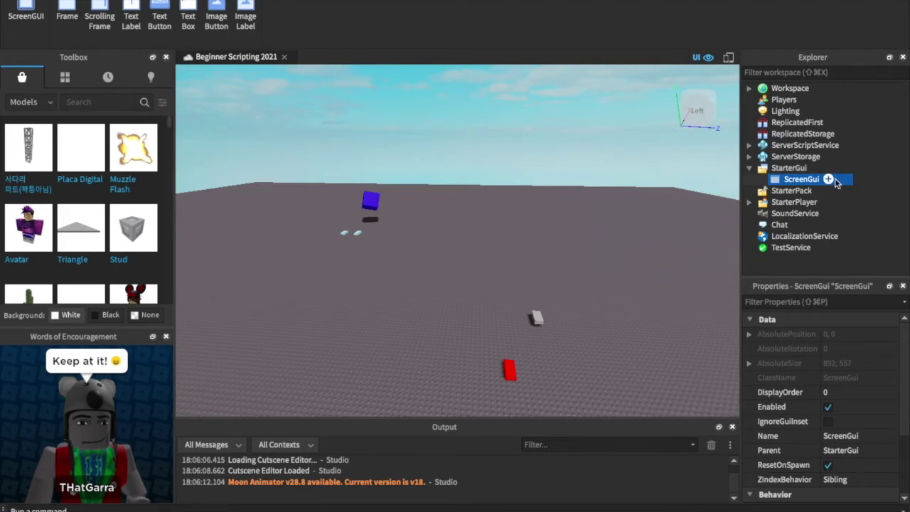
{"action": "left_click", "coordinate": [829, 180]}
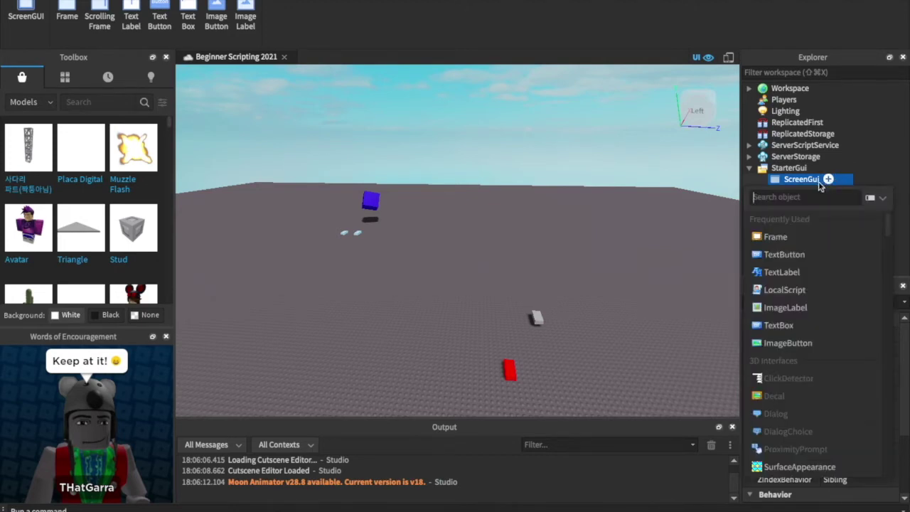
Insert a Frame into the ScreenGui by searching 'frame', then reselect it.
{"action": "type", "text": "frame"}
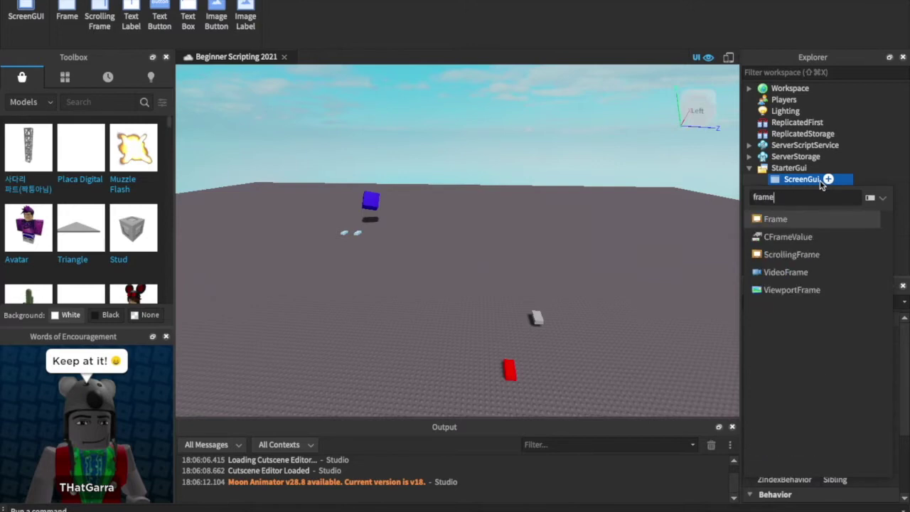
{"action": "key", "text": "Return"}
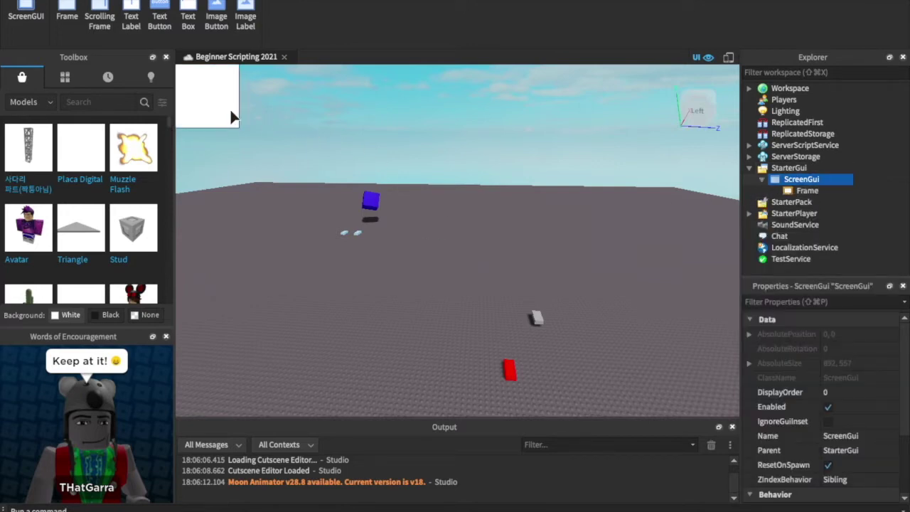
{"action": "left_click", "coordinate": [207, 106]}
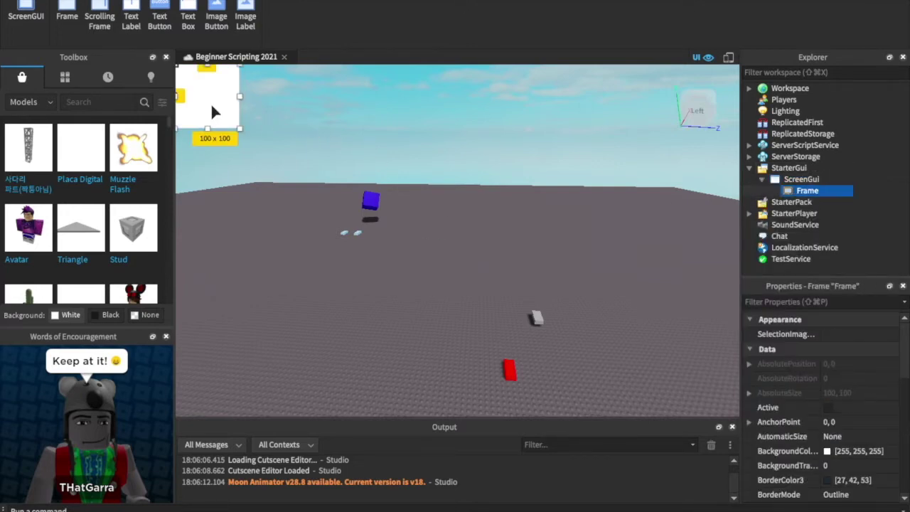
{"action": "left_click", "coordinate": [264, 105]}
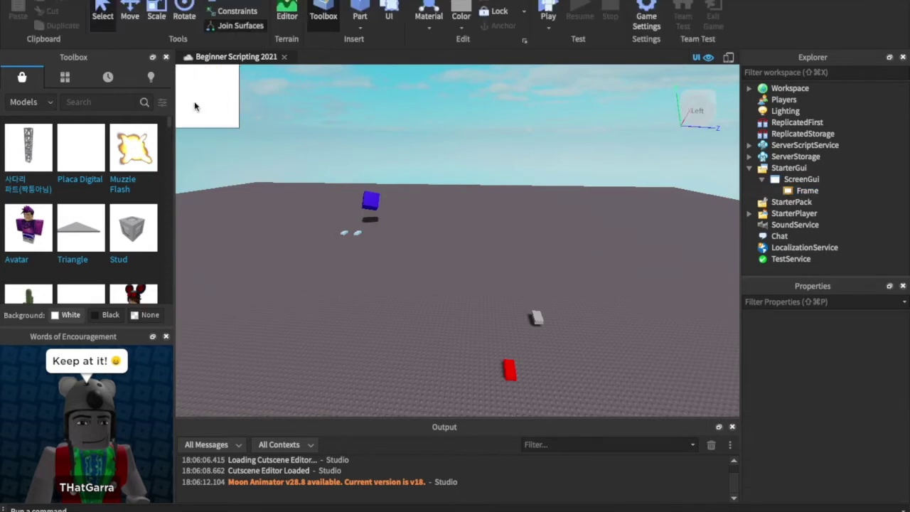
{"action": "scroll", "coordinate": [197, 104], "scroll_direction": "down", "scroll_amount": 2}
{"action": "mouse_move", "coordinate": [822, 187]}
{"action": "left_click", "coordinate": [807, 190]}
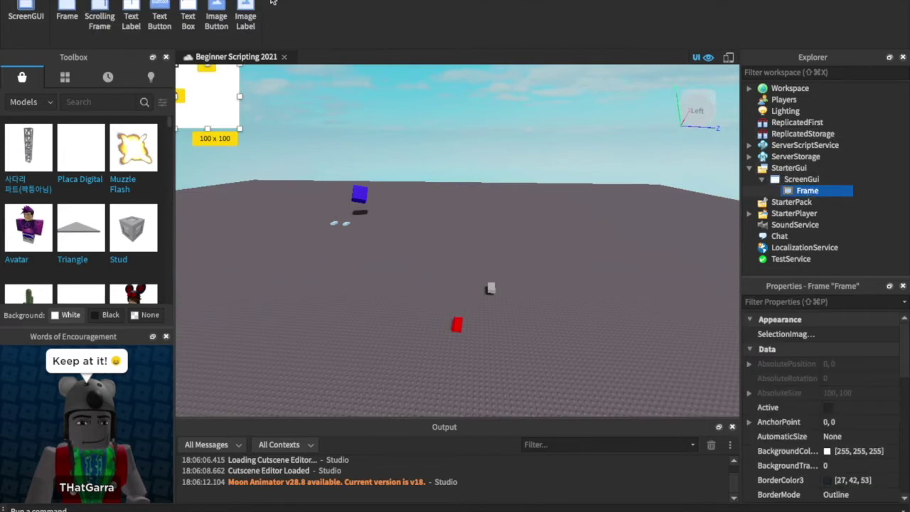
Resize the Frame to a 272 x 67 bar and drag it to the bottom-left corner.
{"action": "left_click_drag", "start_coordinate": [206, 95], "coordinate": [385, 243]}
{"action": "left_click_drag", "start_coordinate": [365, 196], "coordinate": [257, 217]}
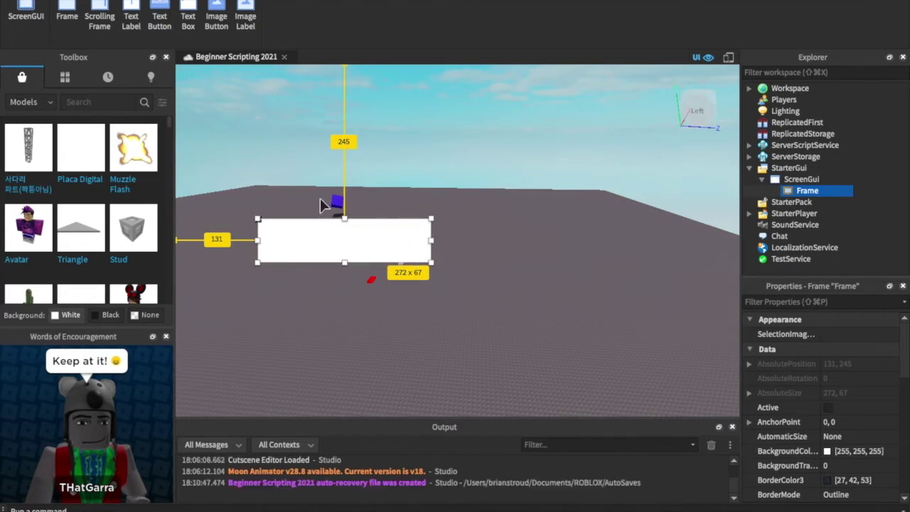
{"action": "left_click_drag", "start_coordinate": [308, 234], "coordinate": [224, 387]}
{"action": "left_click", "coordinate": [468, 333]}
{"action": "right_click_drag", "start_coordinate": [469, 335], "coordinate": [469, 336]}
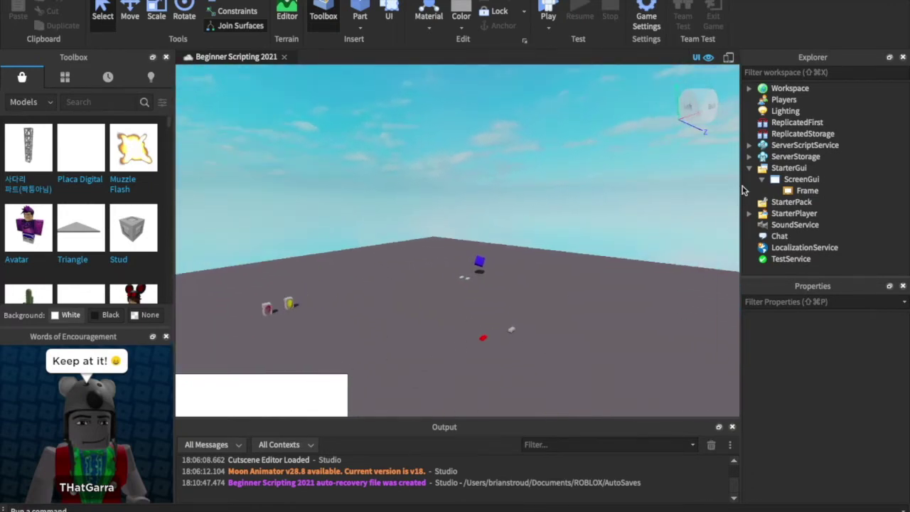
Set the Frame's BackgroundColor3 to the yellow shade [183, 177, 13].
{"action": "left_click", "coordinate": [808, 191]}
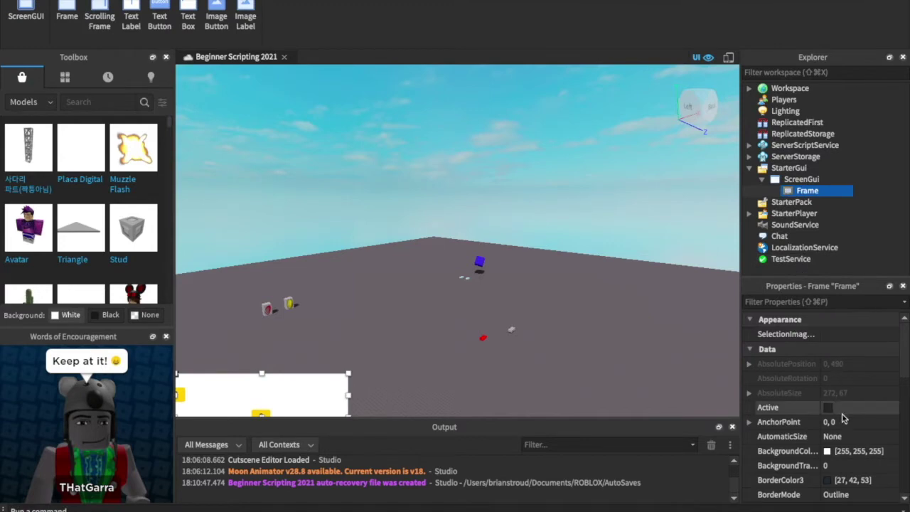
{"action": "left_click", "coordinate": [827, 453]}
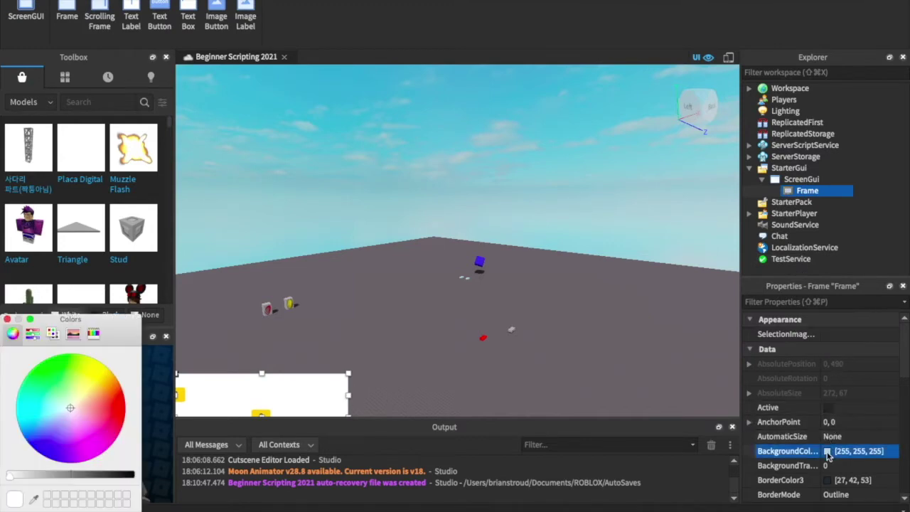
{"action": "left_click", "coordinate": [92, 372]}
{"action": "left_click", "coordinate": [105, 379]}
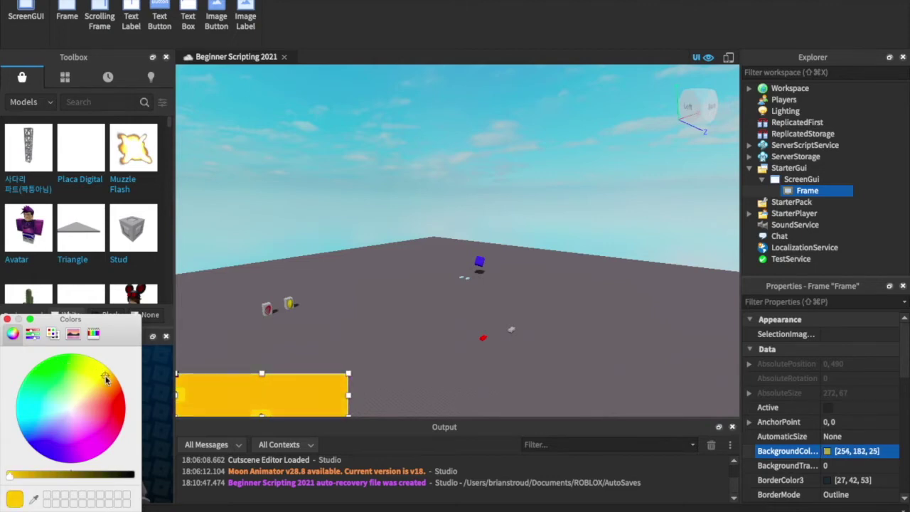
{"action": "left_click", "coordinate": [102, 378]}
{"action": "left_click_drag", "start_coordinate": [69, 475], "coordinate": [38, 475]}
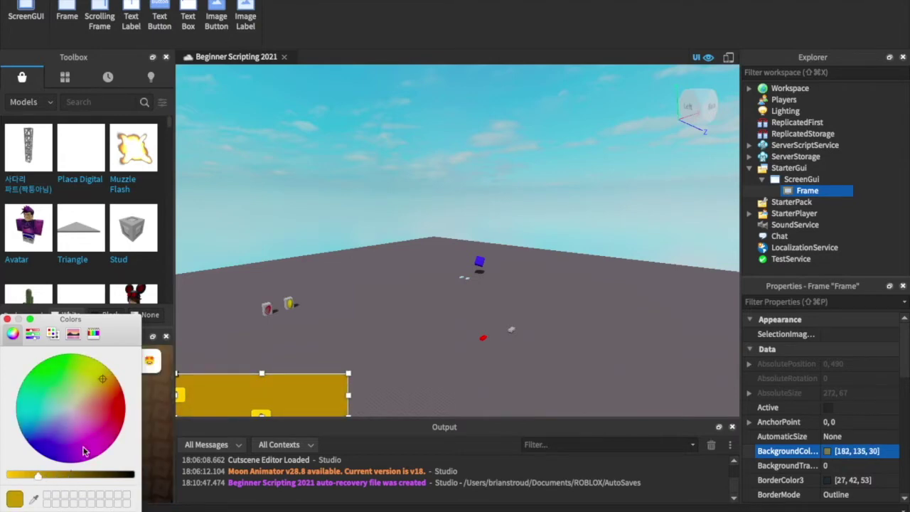
{"action": "left_click", "coordinate": [88, 383]}
{"action": "left_click_drag", "start_coordinate": [88, 384], "coordinate": [98, 364]}
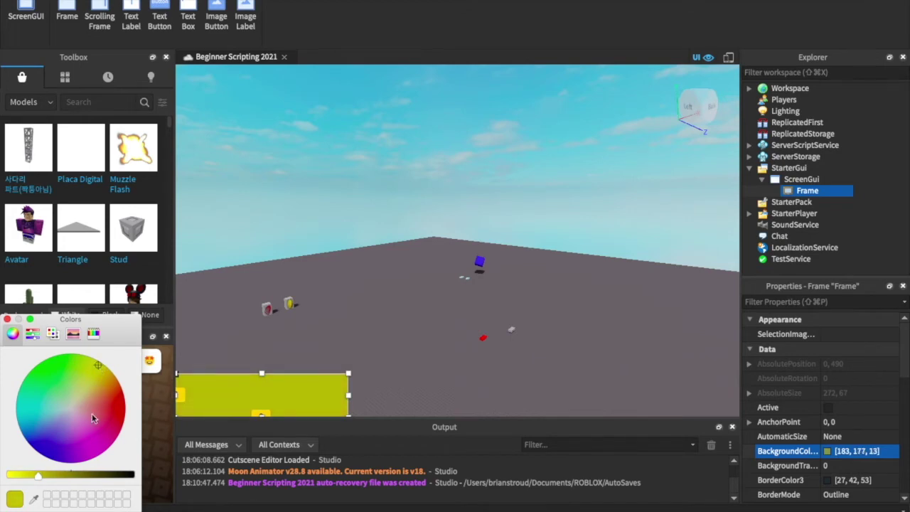
{"action": "left_click", "coordinate": [353, 329]}
{"action": "right_click_drag", "start_coordinate": [343, 324], "coordinate": [400, 323]}
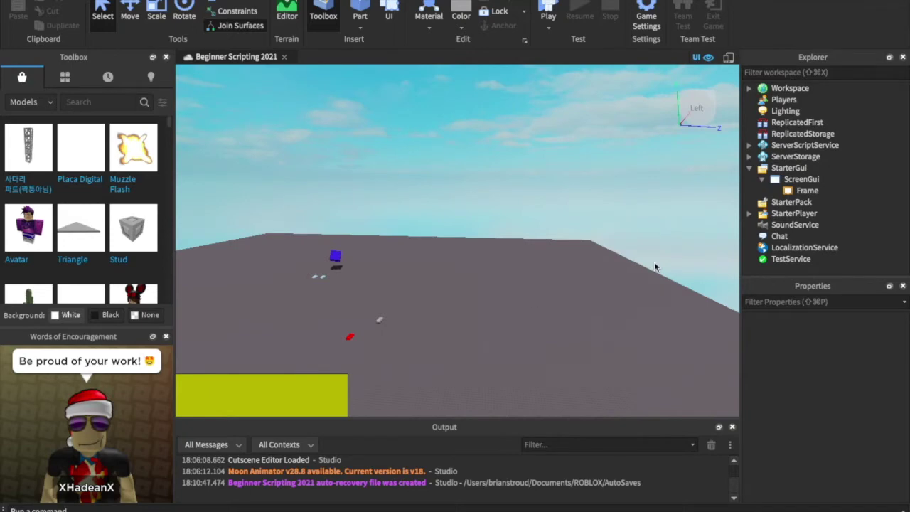
{"action": "left_click", "coordinate": [809, 190]}
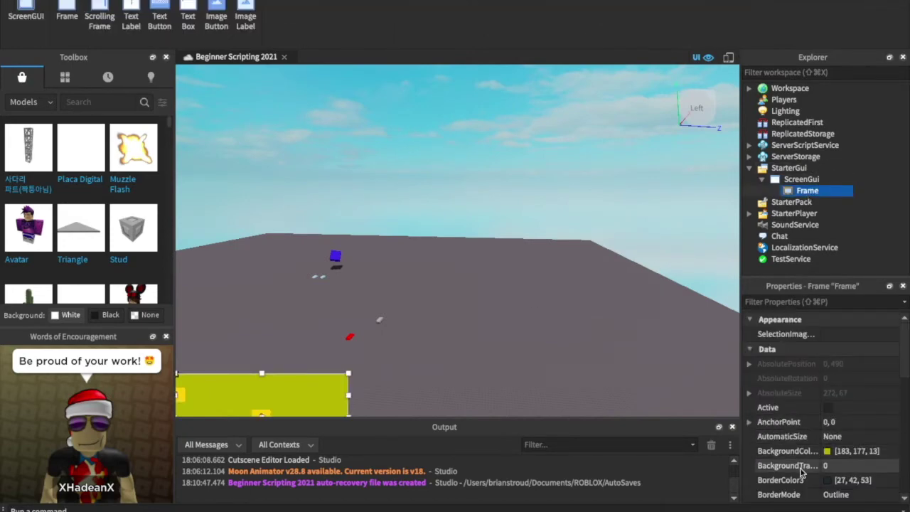
{"action": "left_click", "coordinate": [838, 465]}
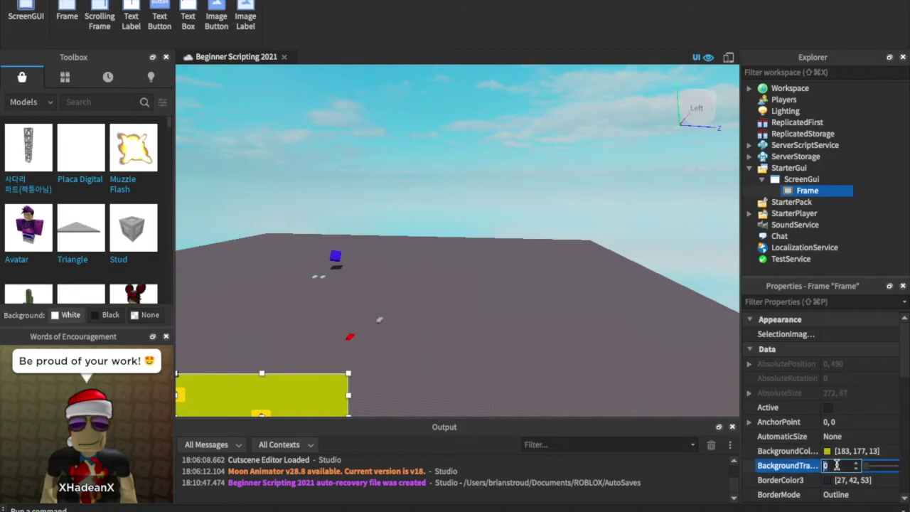
{"action": "left_click_drag", "start_coordinate": [867, 467], "coordinate": [889, 466]}
{"action": "left_click", "coordinate": [596, 282]}
{"action": "right_click_drag", "start_coordinate": [596, 282], "coordinate": [587, 289]}
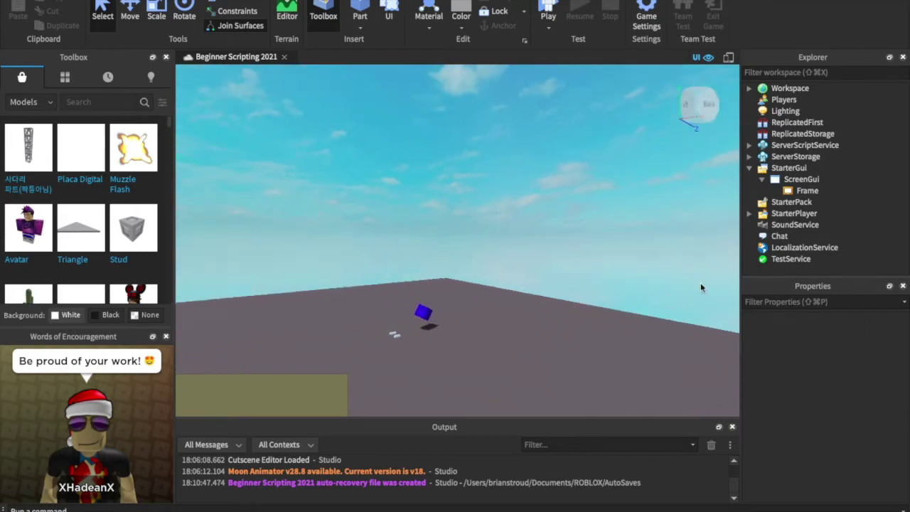
{"action": "left_click", "coordinate": [820, 190]}
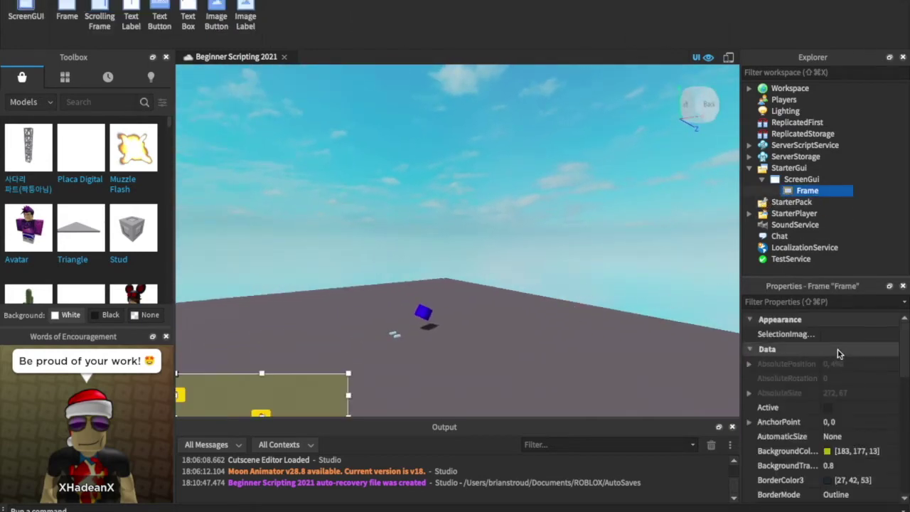
{"action": "left_click", "coordinate": [850, 465]}
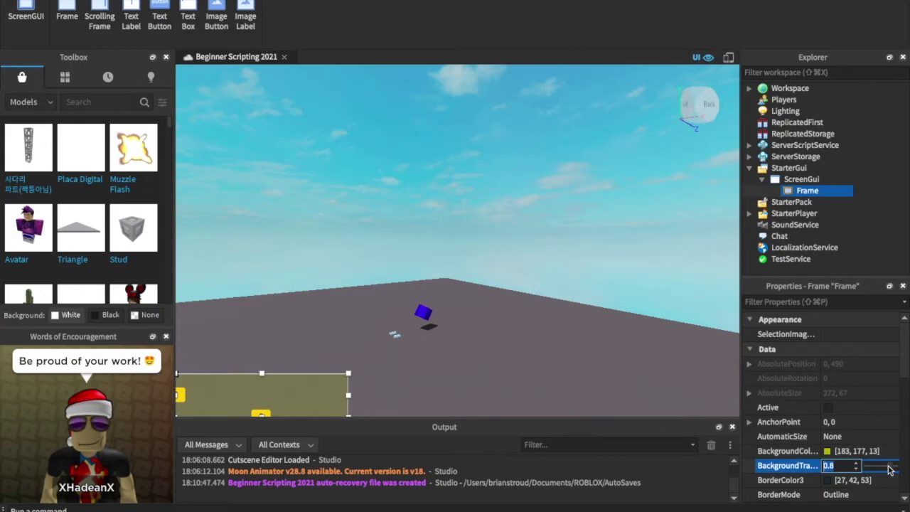
{"action": "left_click_drag", "start_coordinate": [890, 469], "coordinate": [909, 470]}
{"action": "left_click", "coordinate": [686, 344]}
{"action": "right_click_drag", "start_coordinate": [635, 313], "coordinate": [638, 318]}
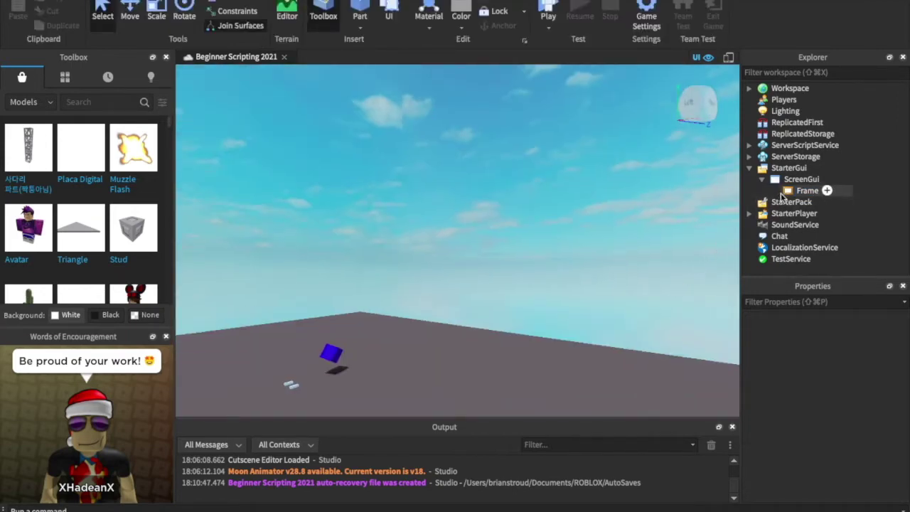
{"action": "left_click", "coordinate": [818, 191]}
{"action": "left_click", "coordinate": [874, 466]}
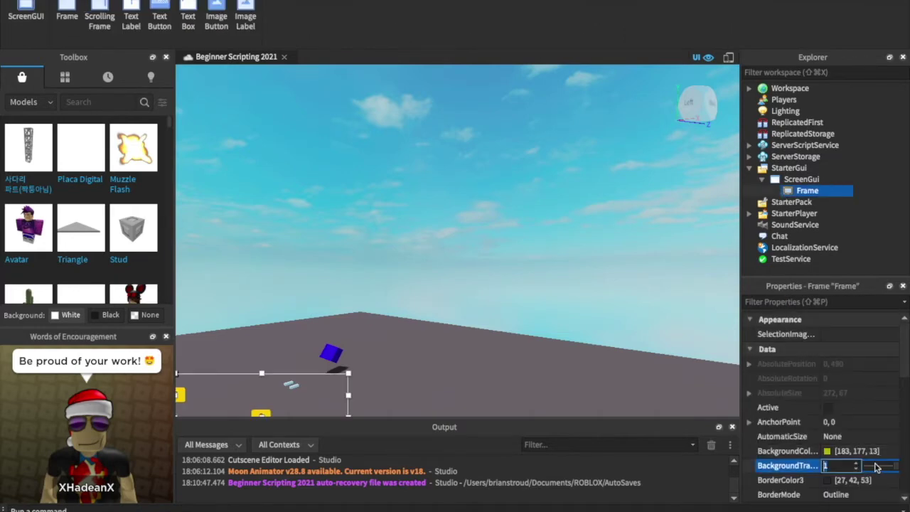
{"action": "left_click_drag", "start_coordinate": [891, 471], "coordinate": [865, 471]}
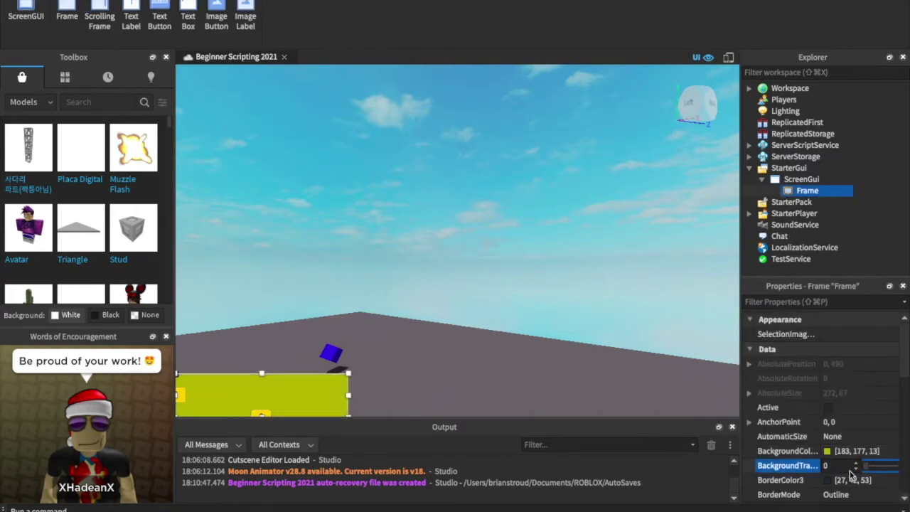
{"action": "left_click", "coordinate": [572, 310]}
{"action": "right_click_drag", "start_coordinate": [548, 305], "coordinate": [564, 307]}
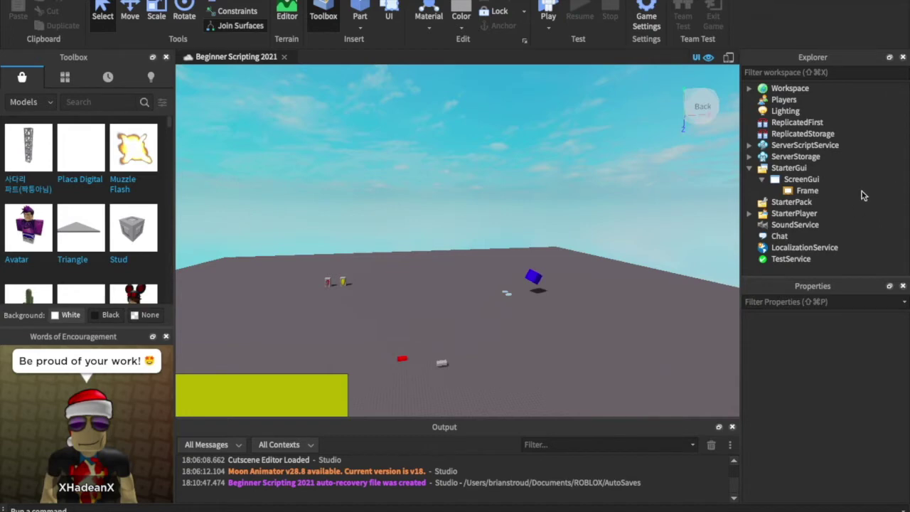
{"action": "mouse_move", "coordinate": [828, 193]}
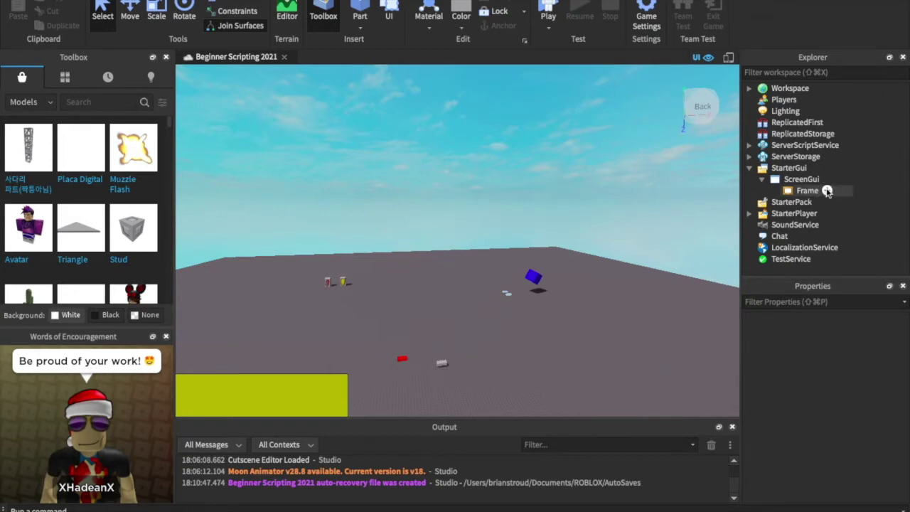
Insert a TextLabel into the Frame and size it 194 x 67 over the bar's right side.
{"action": "left_click", "coordinate": [828, 191]}
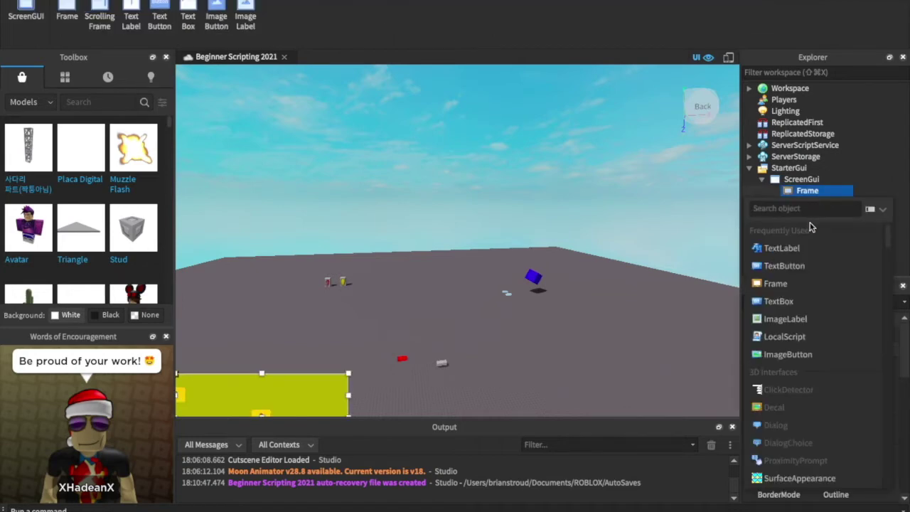
{"action": "left_click", "coordinate": [789, 248]}
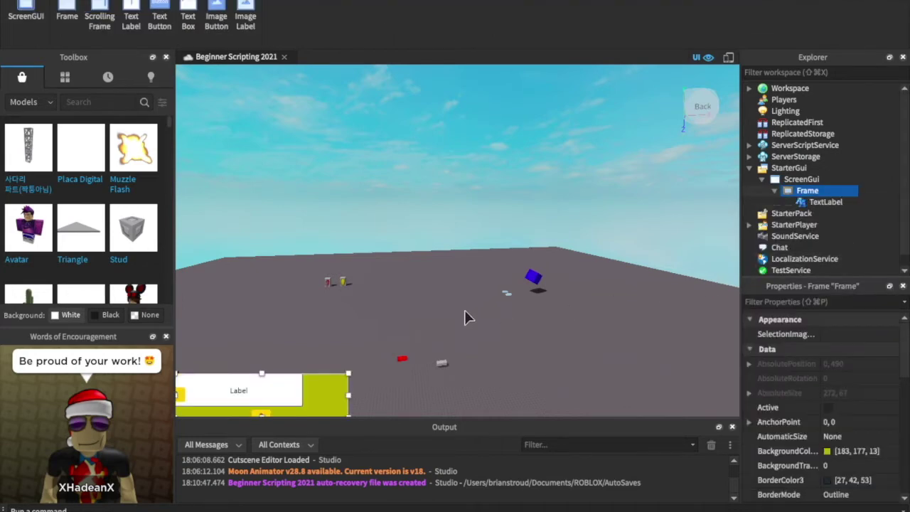
{"action": "left_click", "coordinate": [276, 382]}
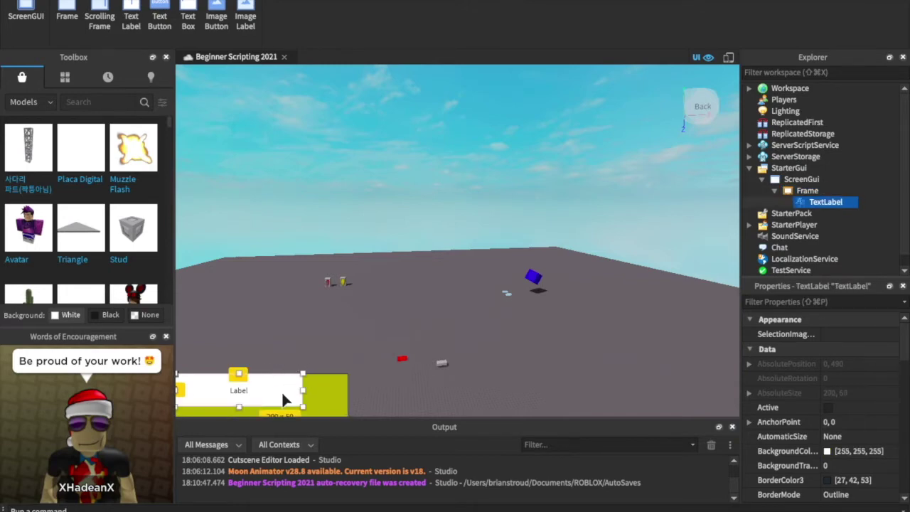
{"action": "left_click_drag", "start_coordinate": [303, 408], "coordinate": [350, 420]}
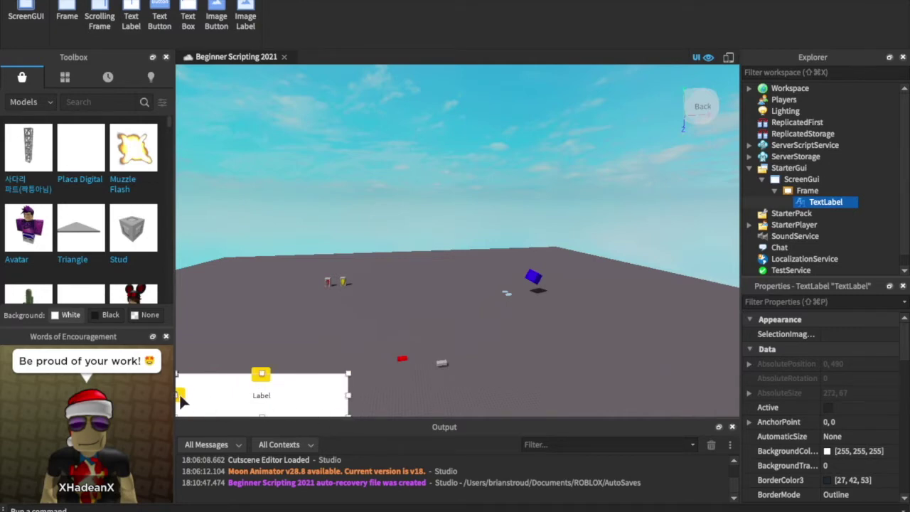
{"action": "left_click_drag", "start_coordinate": [178, 394], "coordinate": [224, 388]}
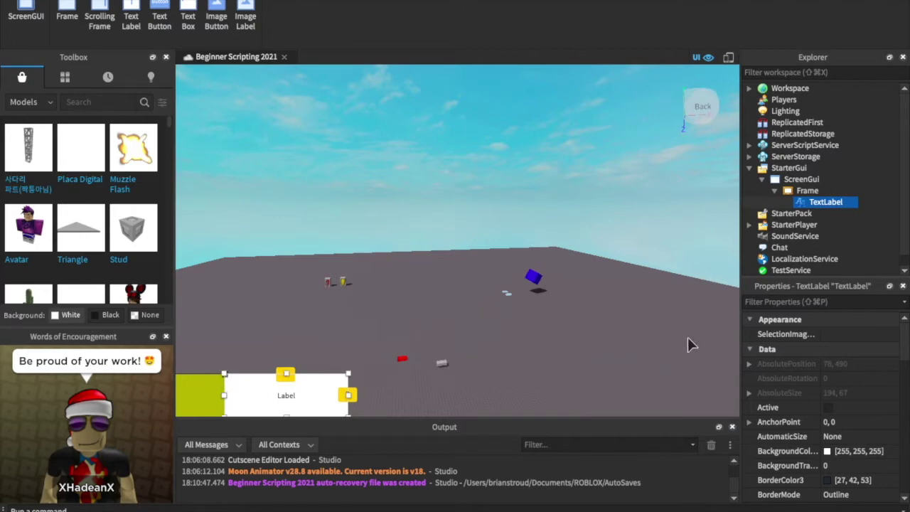
Set the TextLabel's BackgroundTransparency to 1.
{"action": "left_click", "coordinate": [839, 465]}
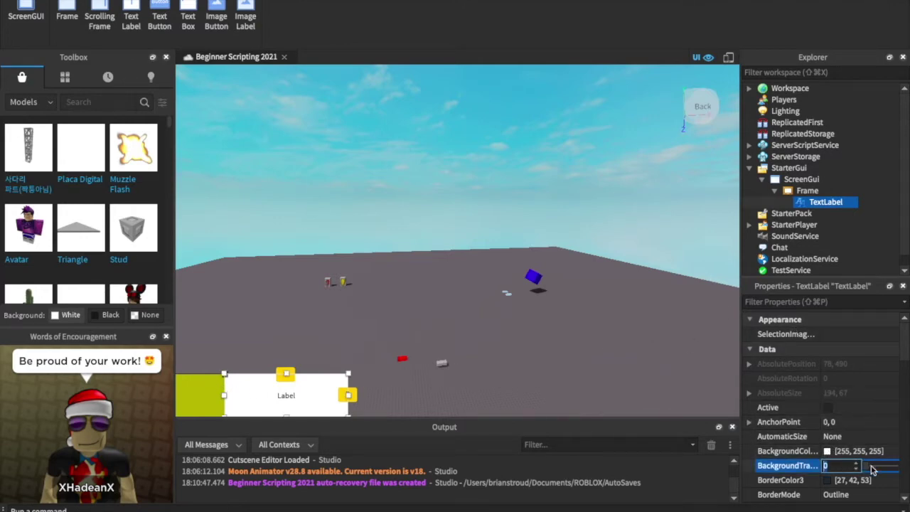
{"action": "left_click_drag", "start_coordinate": [864, 466], "coordinate": [909, 466]}
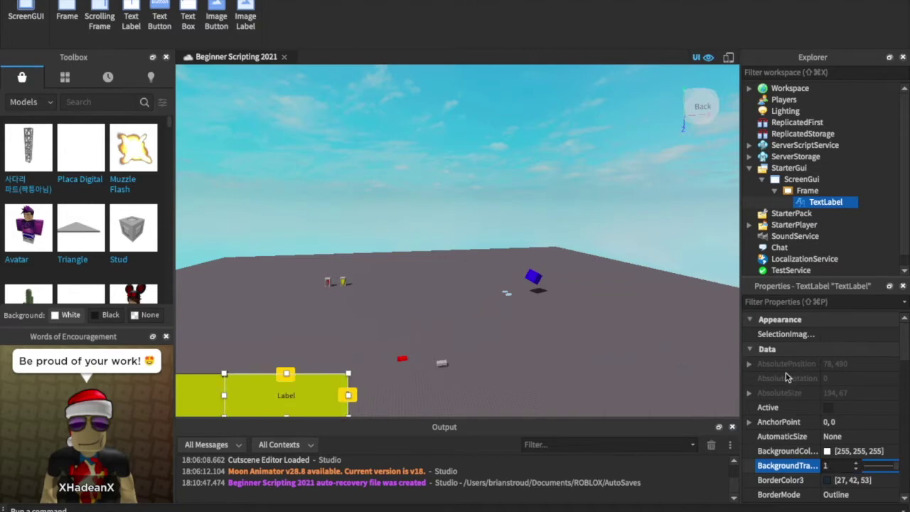
{"action": "left_click", "coordinate": [673, 347]}
{"action": "left_click", "coordinate": [825, 202]}
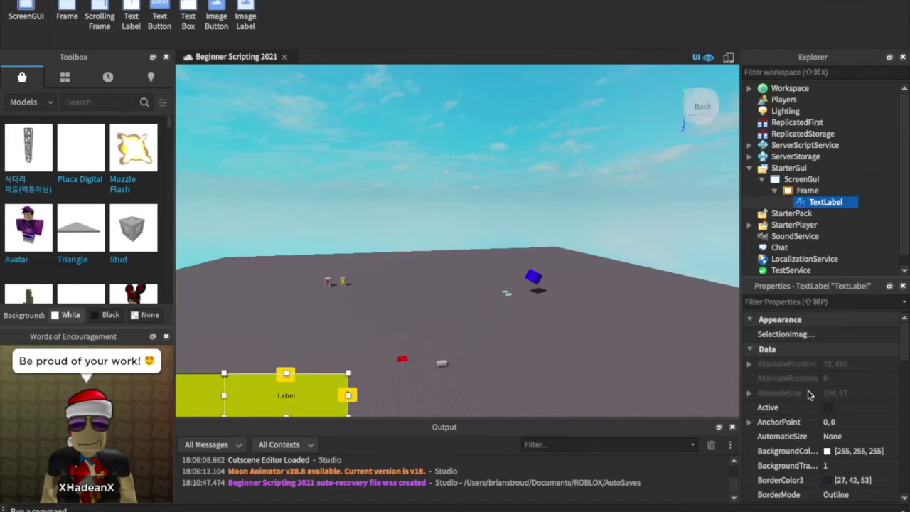
Change the TextLabel's Text property to 0.
{"action": "scroll", "coordinate": [809, 395], "scroll_direction": "down", "scroll_amount": 5}
{"action": "scroll", "coordinate": [808, 395], "scroll_direction": "down", "scroll_amount": 5}
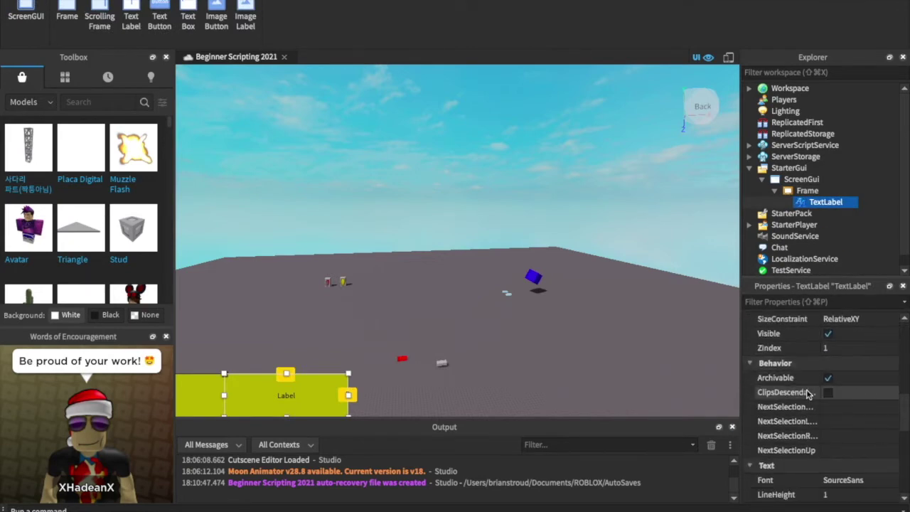
{"action": "left_click", "coordinate": [831, 436]}
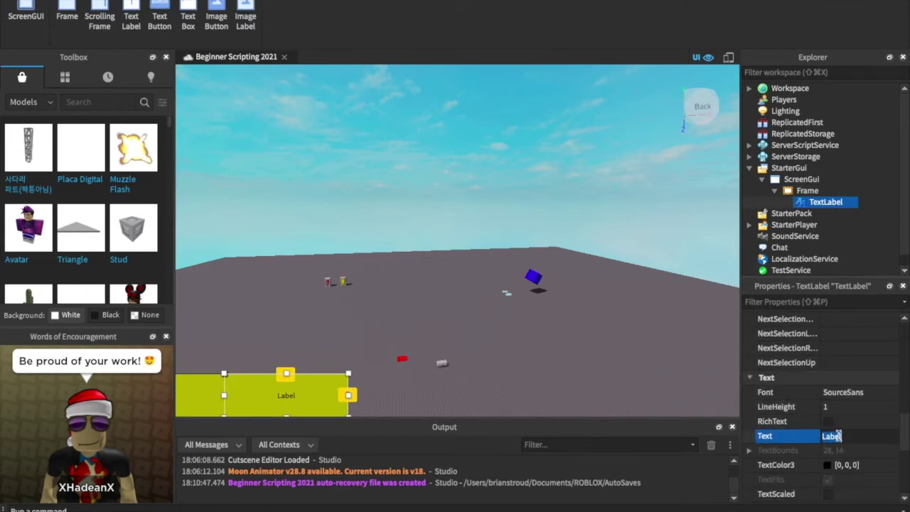
{"action": "type", "text": "AB"}
{"action": "key", "text": "Return"}
{"action": "left_click", "coordinate": [848, 436]}
{"action": "type", "text": "CO"}
{"action": "key", "text": "BackSpace"}
{"action": "key", "text": "BackSpace"}
{"action": "key", "text": "BackSpace"}
{"action": "key", "text": "BackSpace"}
{"action": "key", "text": "BackSpace"}
{"action": "type", "text": "0"}
{"action": "key", "text": "Return"}
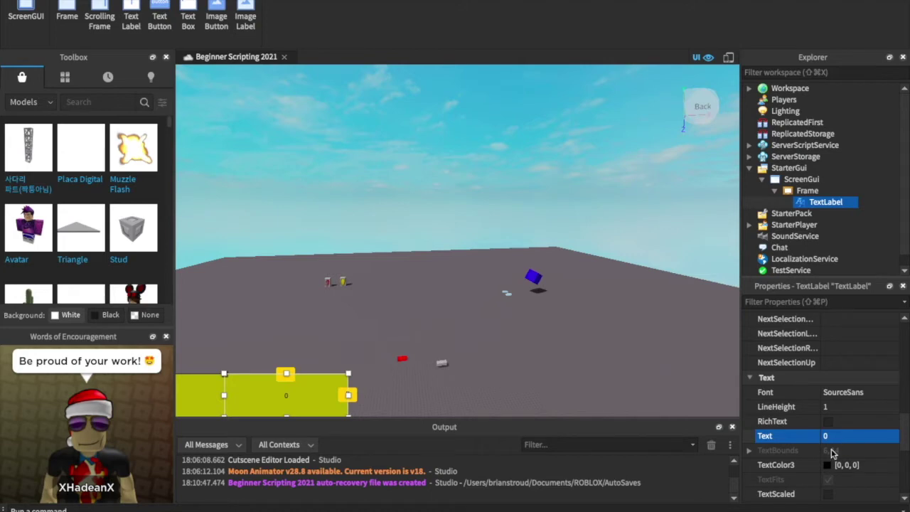
Tick TextScaled so the 0 fills the label.
{"action": "scroll", "coordinate": [832, 452], "scroll_direction": "down", "scroll_amount": 1}
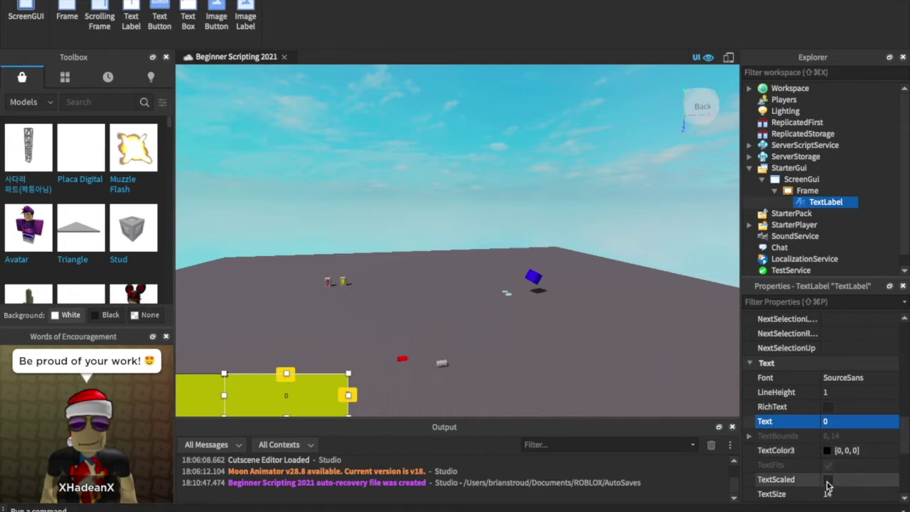
{"action": "left_click", "coordinate": [828, 481]}
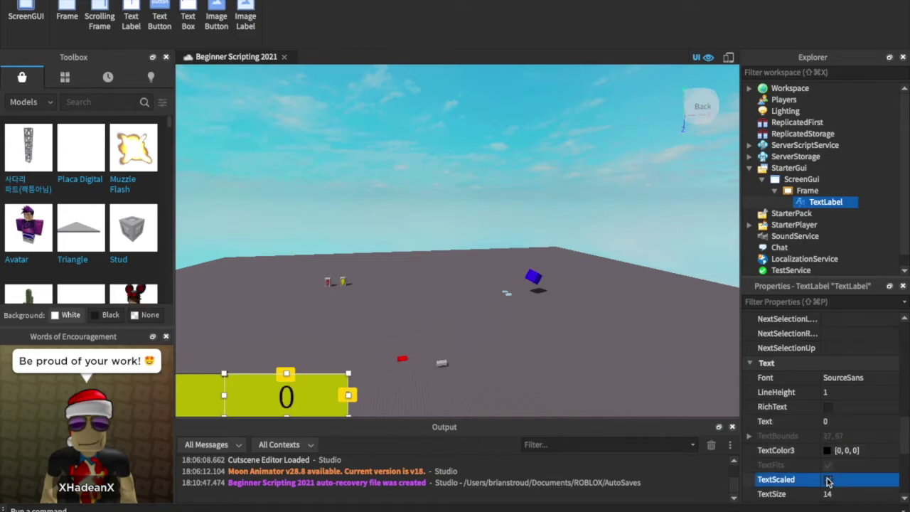
{"action": "left_click", "coordinate": [517, 391]}
{"action": "right_click_drag", "start_coordinate": [526, 395], "coordinate": [539, 382]}
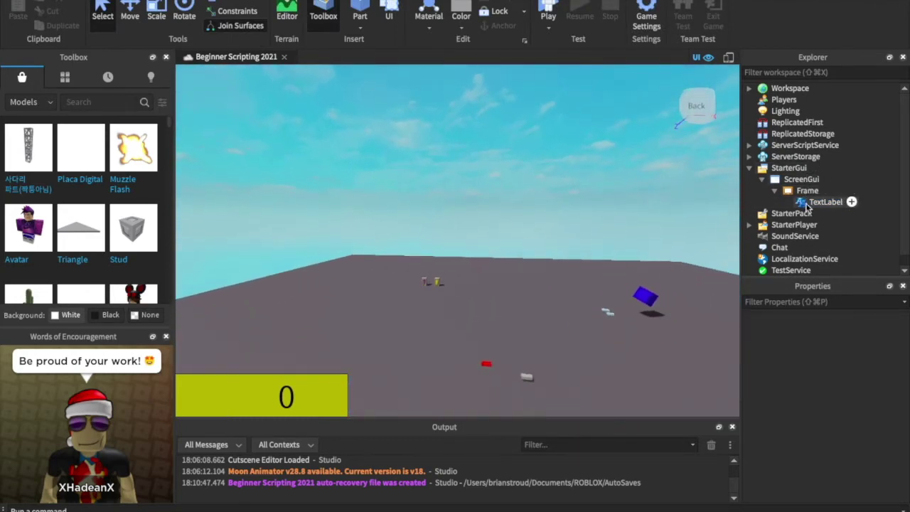